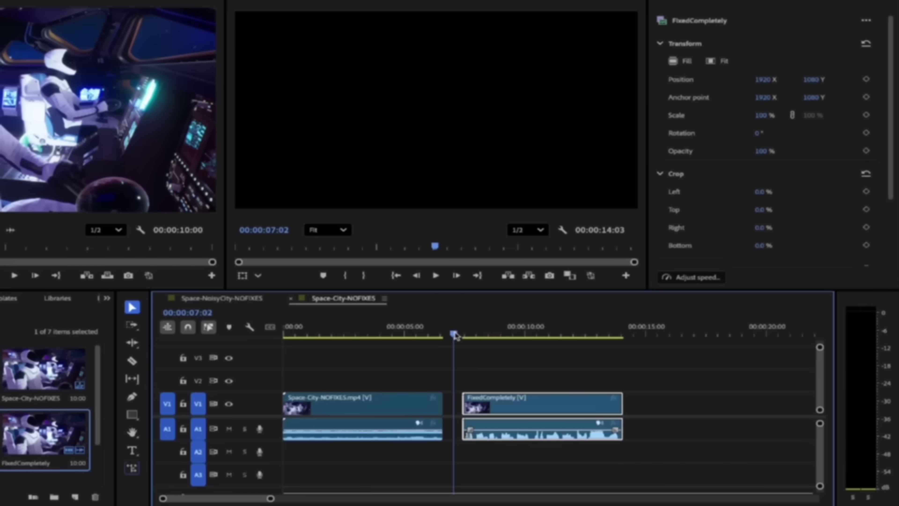
Play the noisy original dialogue and stop in the gap between clips
key(space)
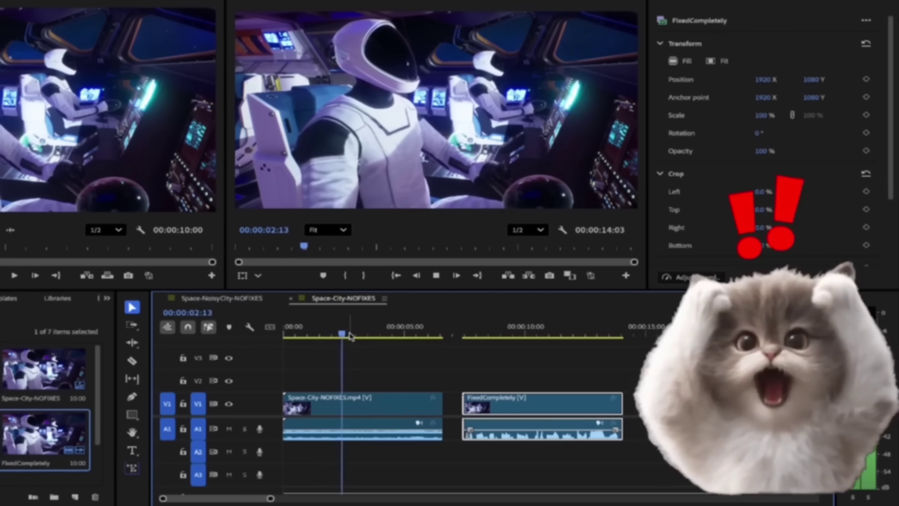
click(448, 331)
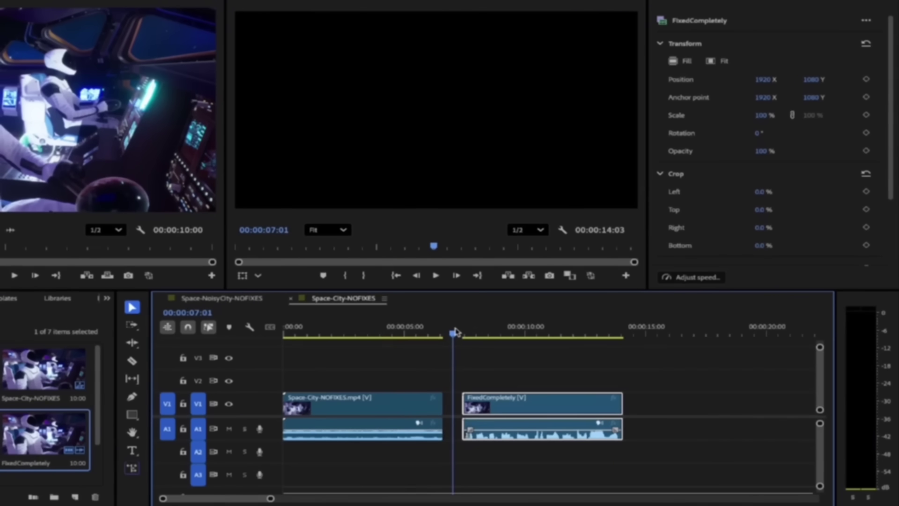
key(Right)
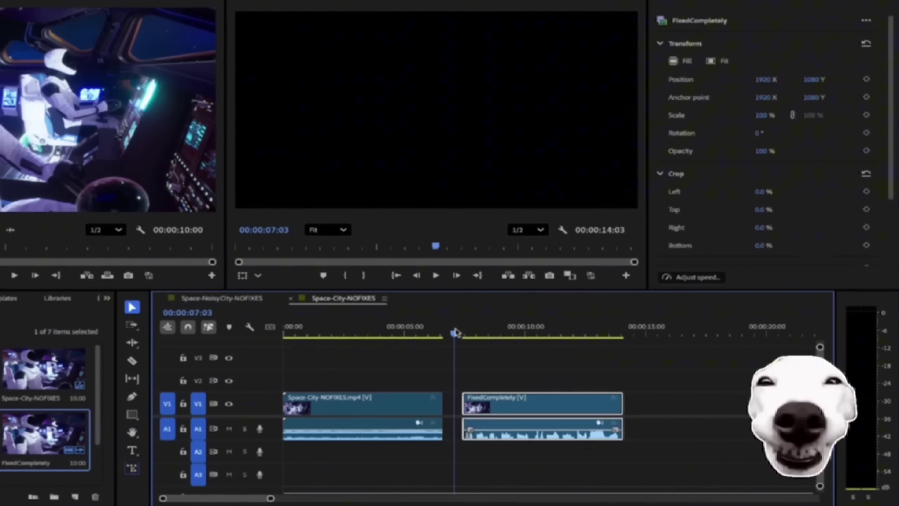
Play the FixedCompletely clip to hear the cleaned dialogue for comparison
drag(455, 329, 465, 330)
key(space)
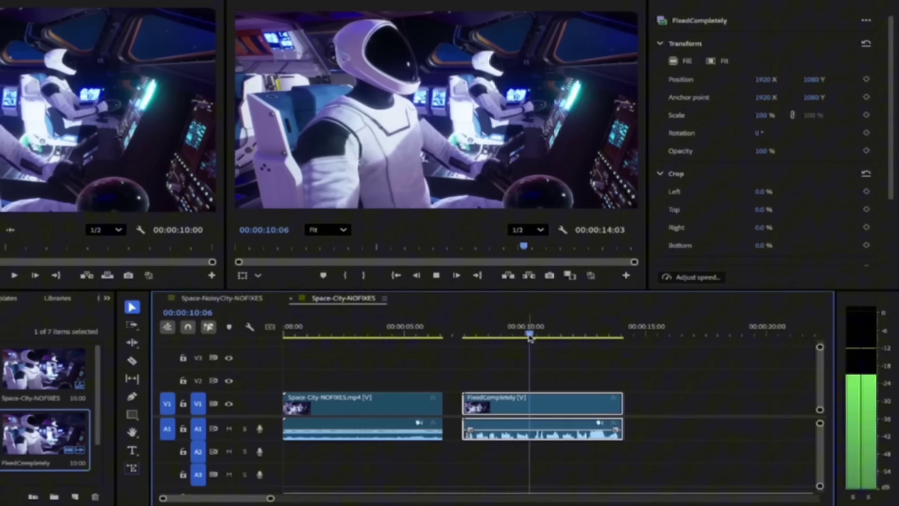
key(space)
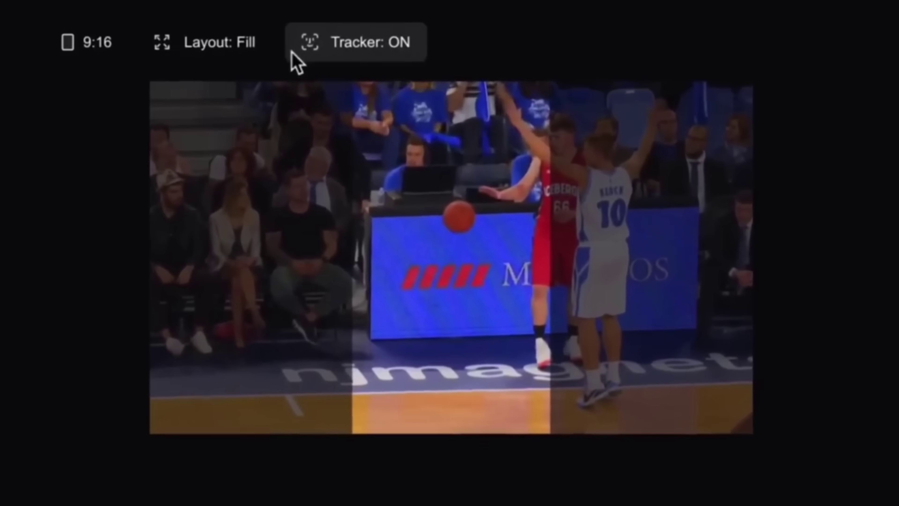
Mark the basketball as the subject using Manual subject tracking, then Track
click(480, 69)
click(296, 106)
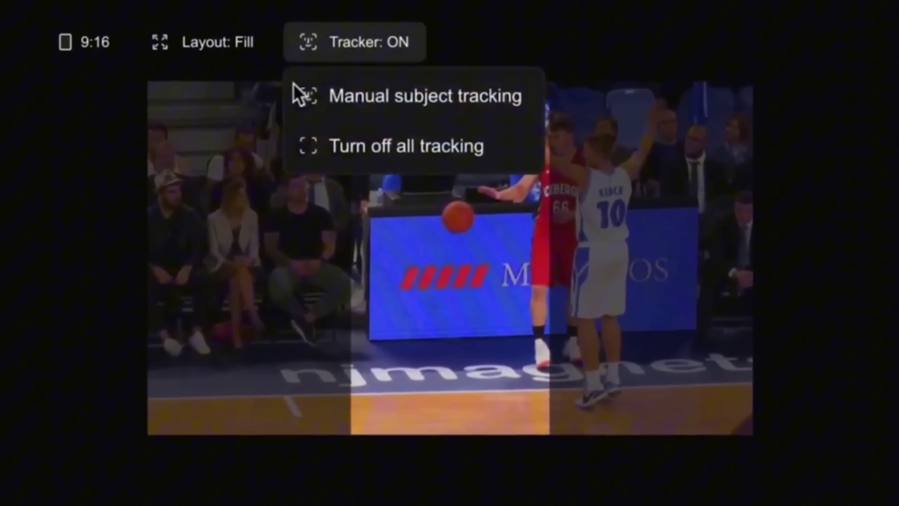
click(524, 92)
click(456, 216)
click(506, 201)
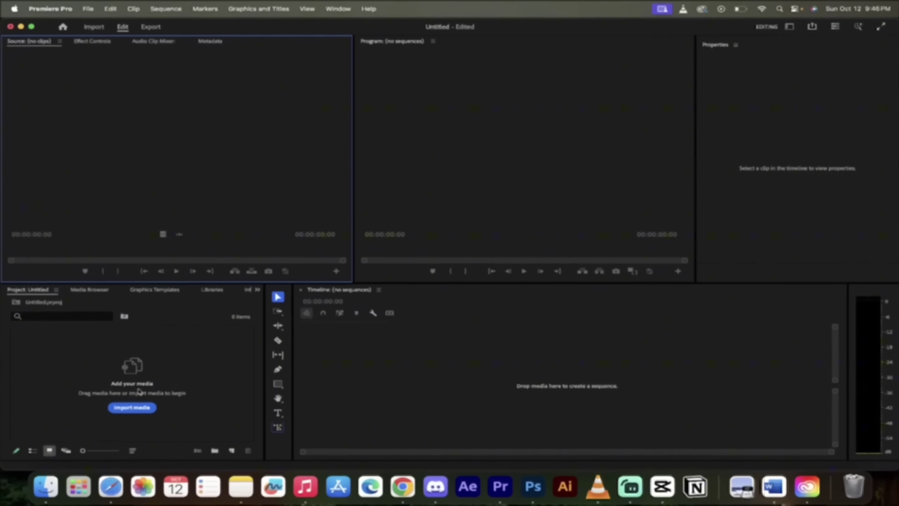
Import Space-City-NOFIXES.mp4 and Space-NoisyCity-NOFIXES.mp4 from the AI-Audio folder into the Project panel
click(48, 495)
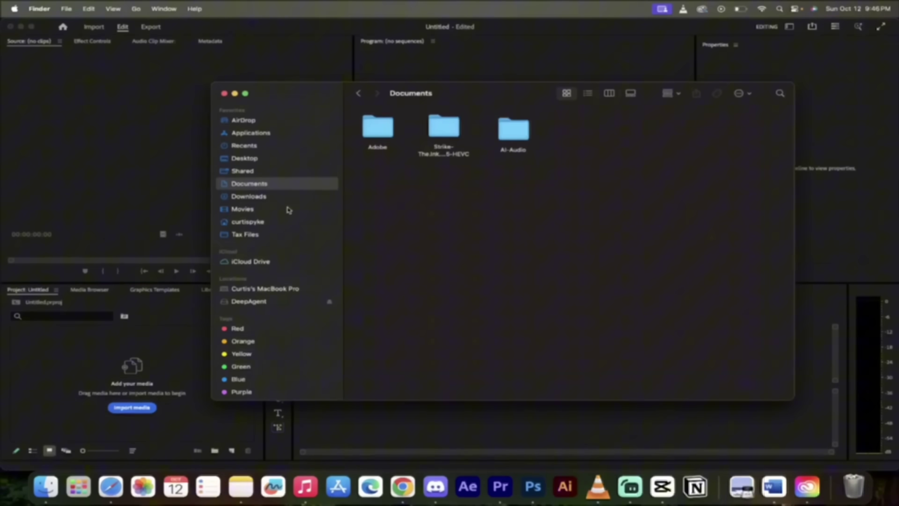
double_click(516, 131)
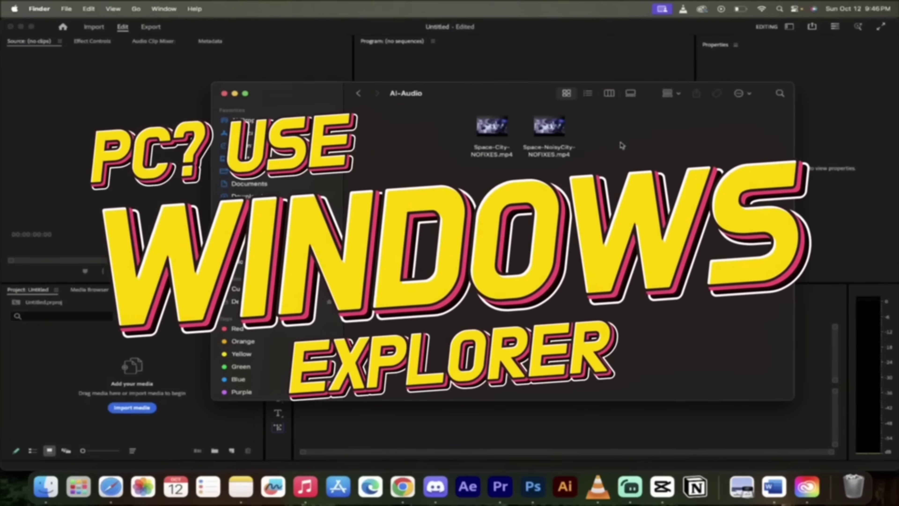
drag(659, 185, 438, 145)
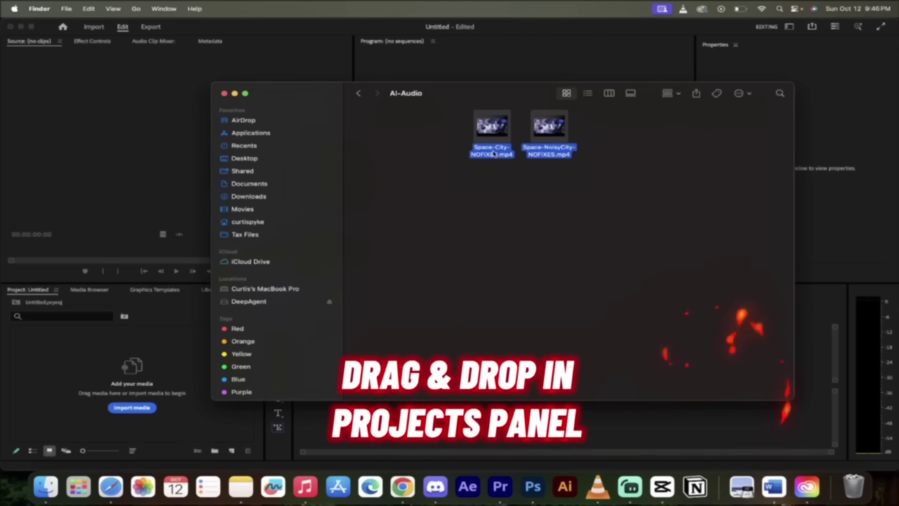
key(super+Tab)
drag(500, 171, 105, 372)
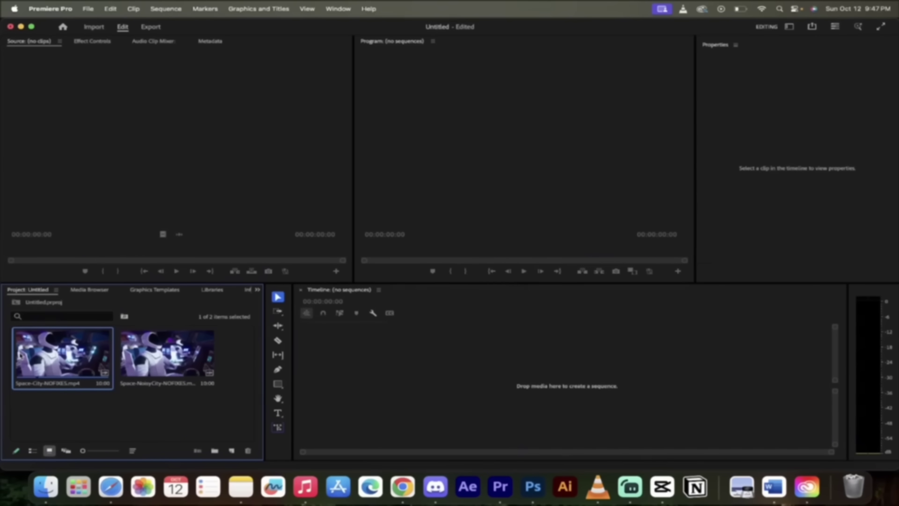
Create a Space-City-NOFIXES sequence from the noisy clip, play it, and select the clip
click(107, 435)
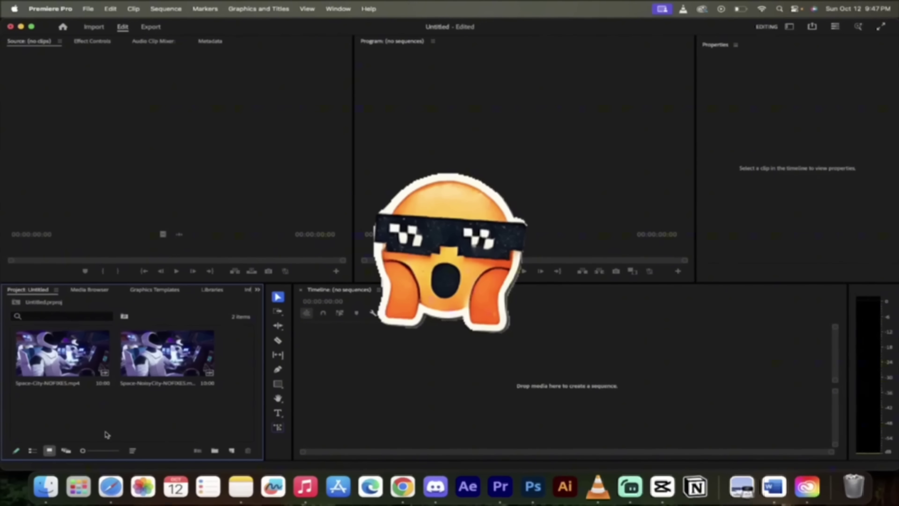
click(51, 360)
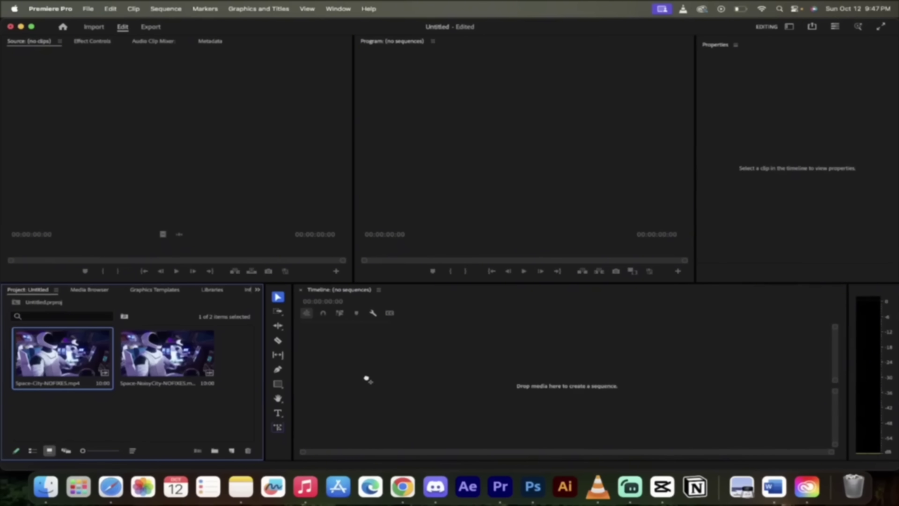
drag(368, 379, 367, 378)
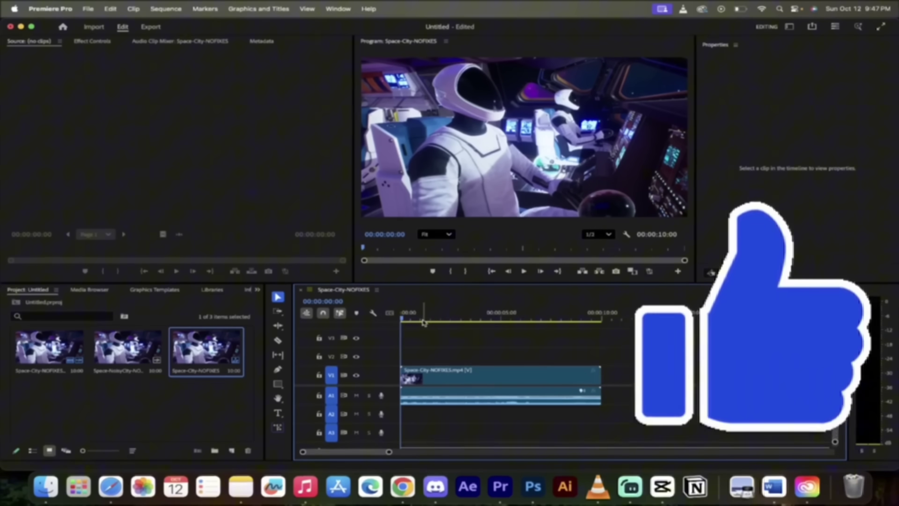
key(space)
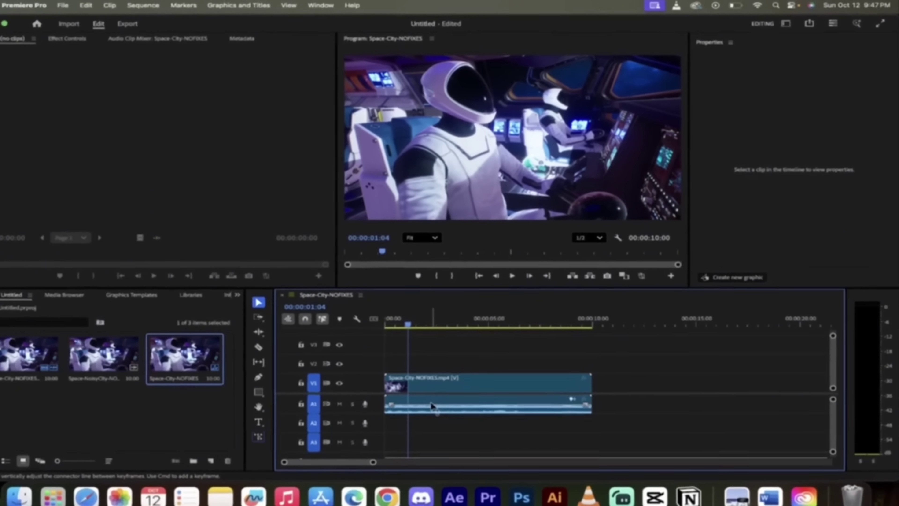
click(445, 387)
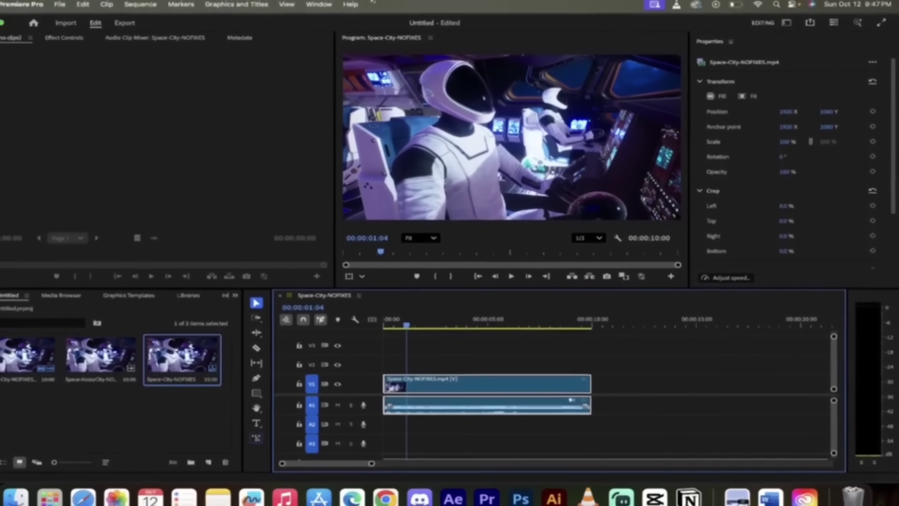
Switch Premiere Pro to the Audio workspace from the Workspaces list
click(337, 7)
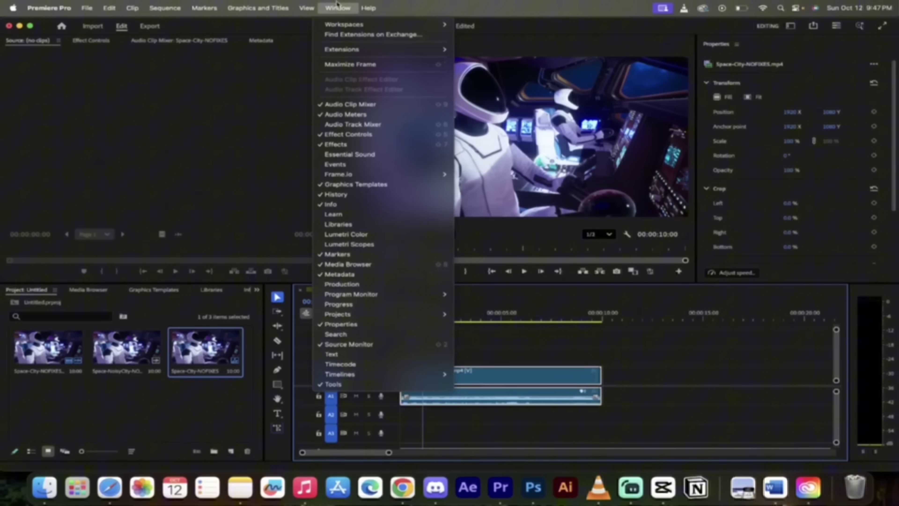
mouse_move(339, 25)
key(Escape)
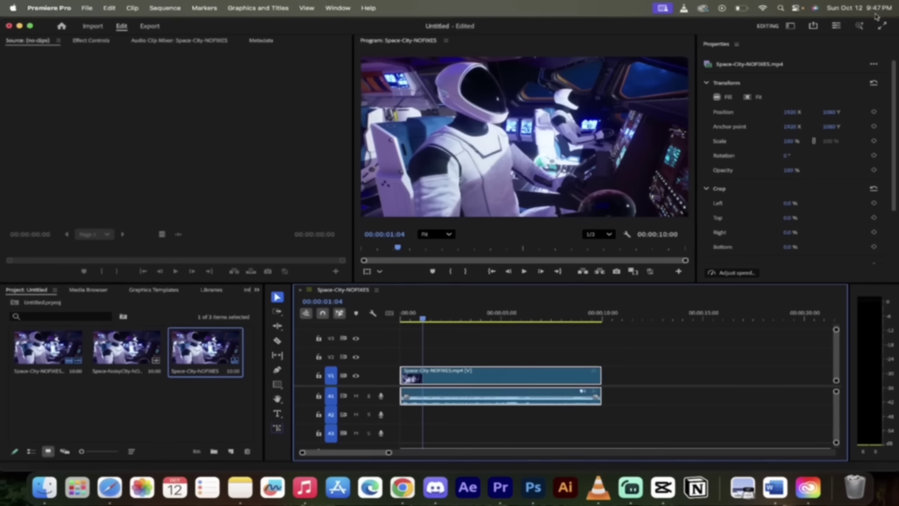
click(792, 29)
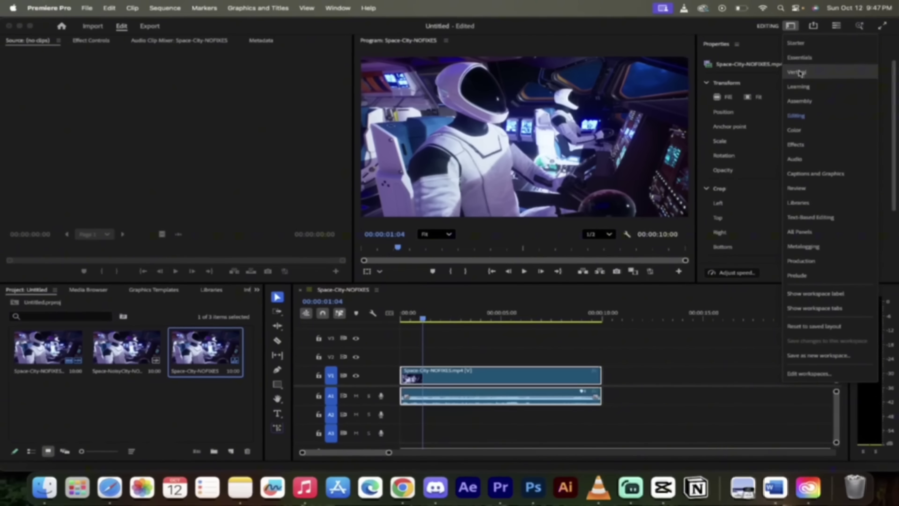
click(800, 159)
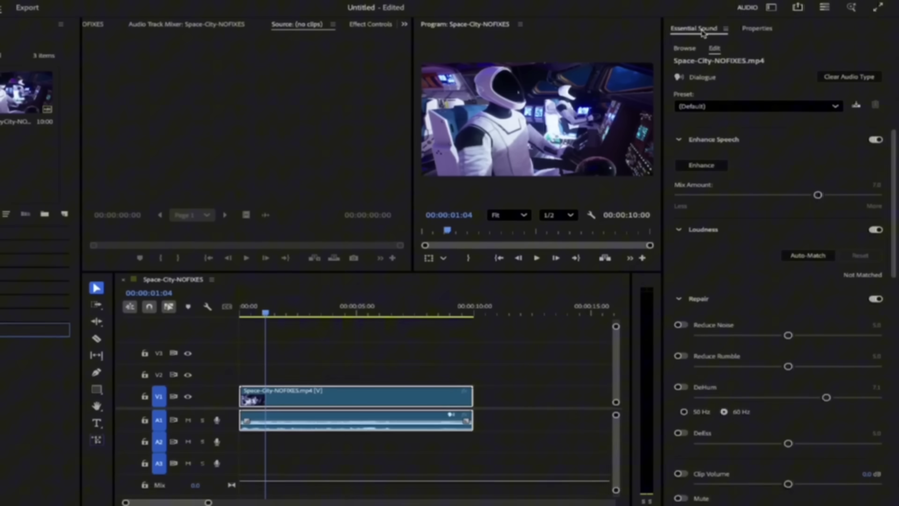
Clear Space-City-NOFIXES.mp4's audio type in Essential Sound and re-tag it as Dialogue
click(702, 80)
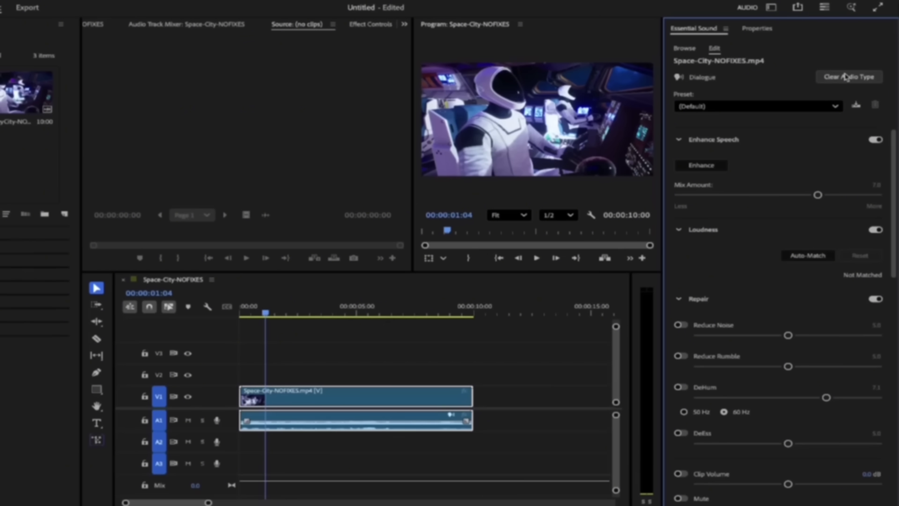
click(840, 82)
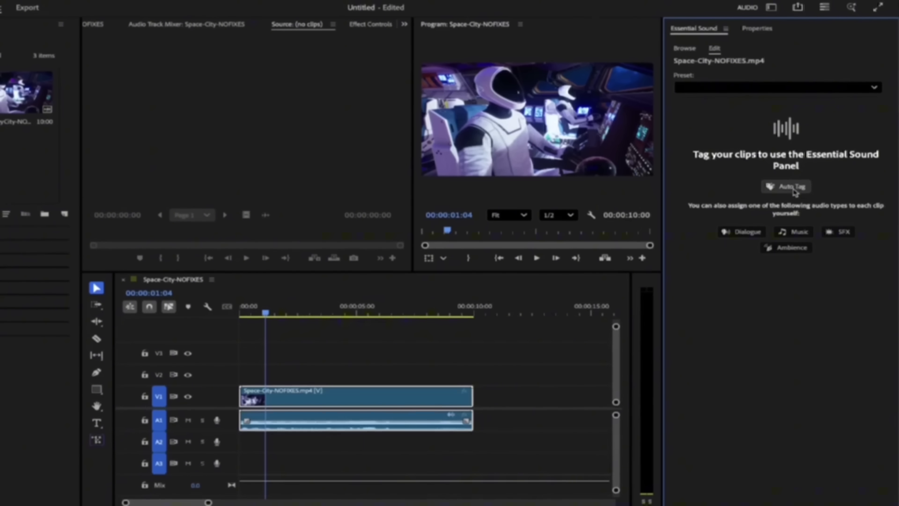
click(742, 237)
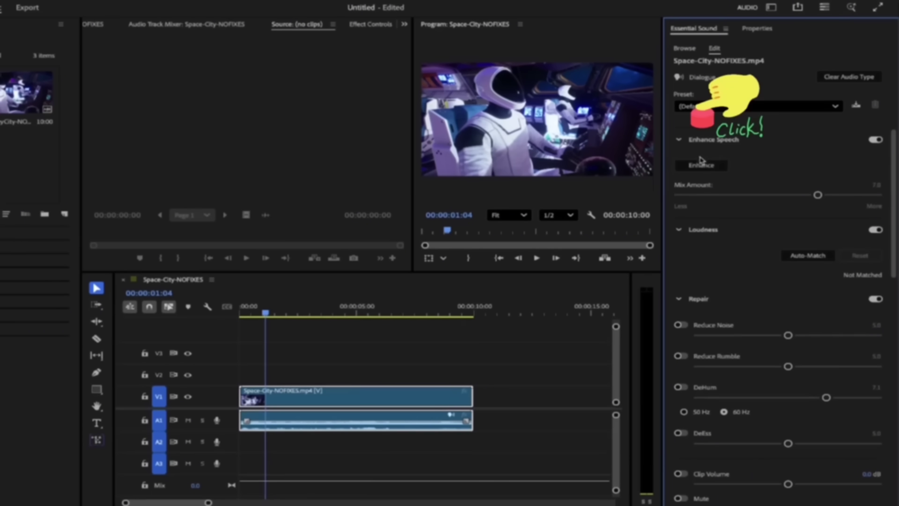
Run Enhance Speech on Space-City-NOFIXES.mp4 so its preset becomes Custom
click(704, 167)
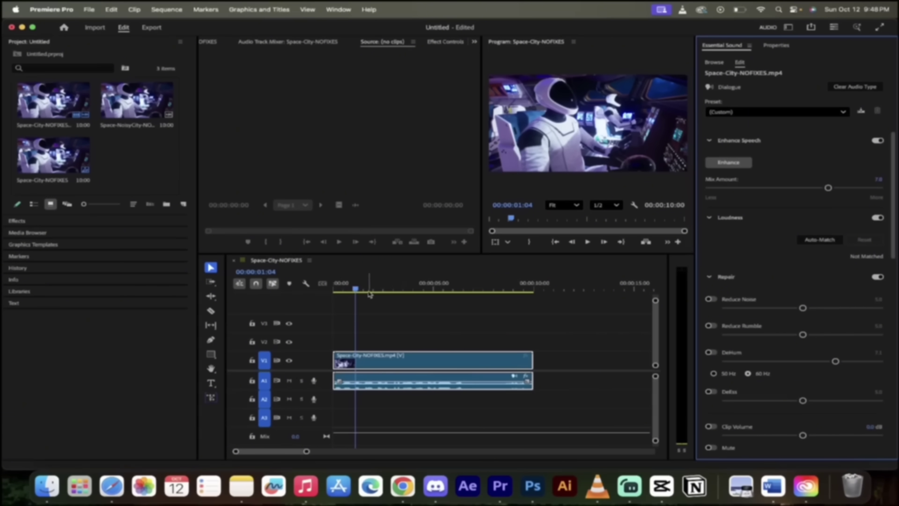
Play the speech-enhanced sequence from the start
click(359, 291)
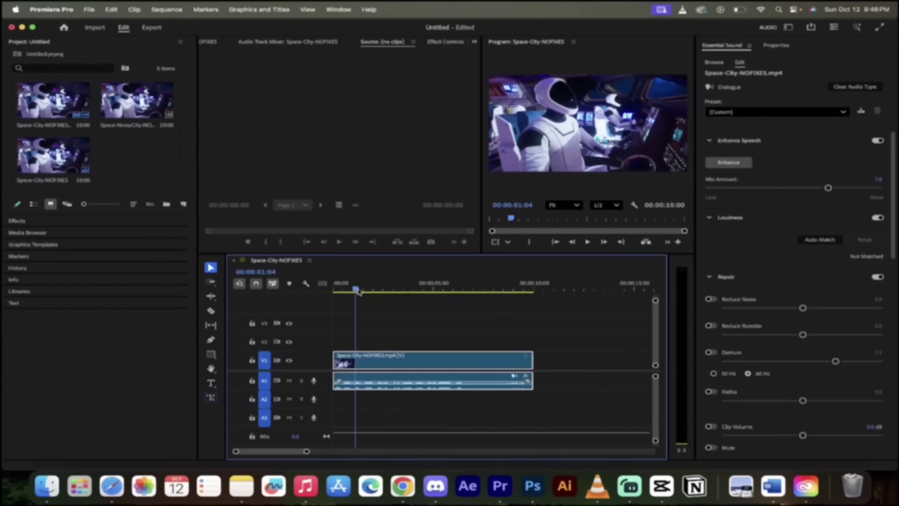
key(space)
key(space)
key(Home)
key(space)
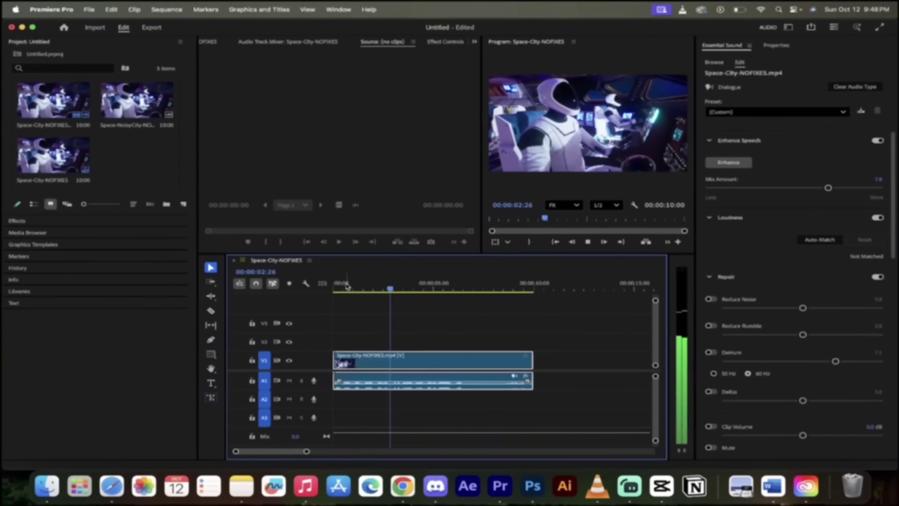
key(space)
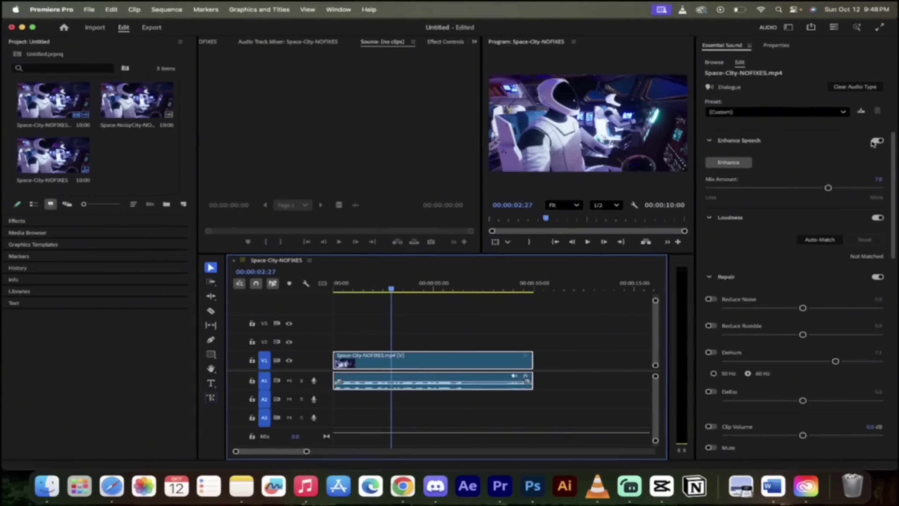
Compare playback with Enhance Speech off and on, then reveal the Loudness and Repair sections
click(875, 142)
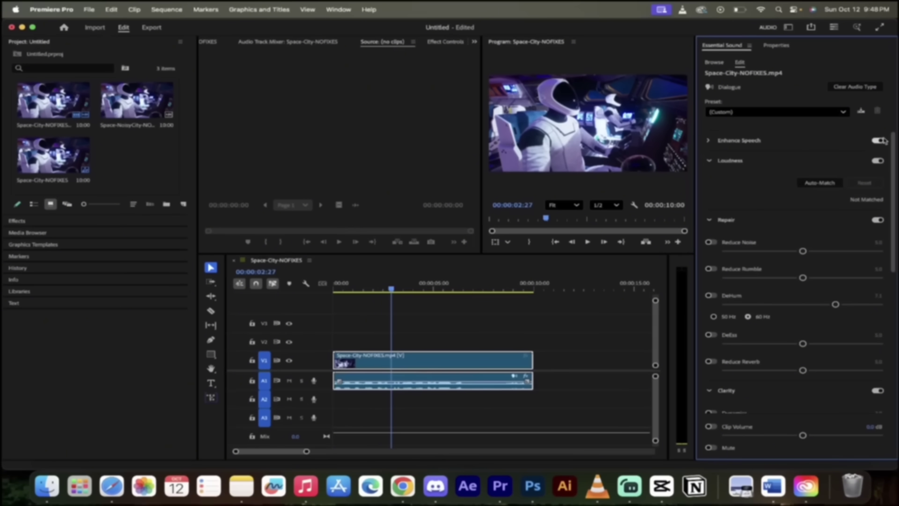
click(370, 320)
key(Home)
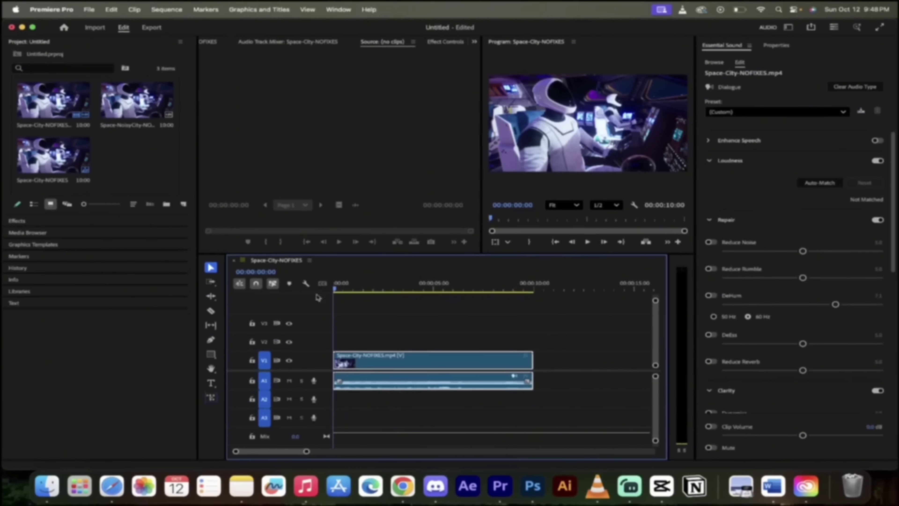
key(space)
click(877, 141)
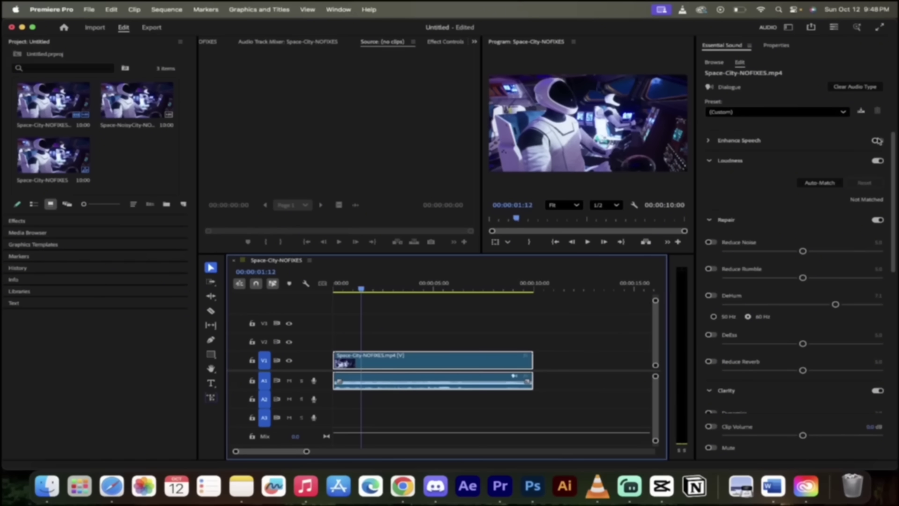
key(space)
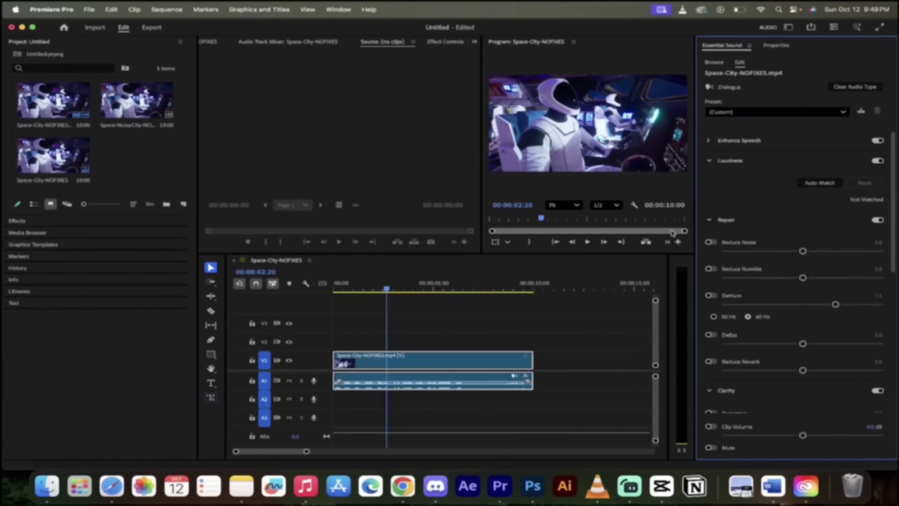
scroll(730, 202, down, 2)
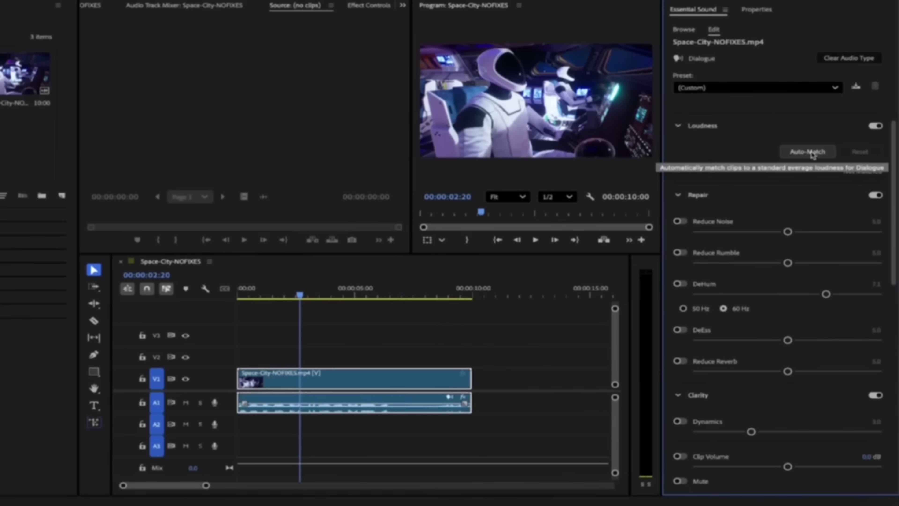
Expand Repair, enable Reduce Noise, and raise its strength to 7.5
click(697, 196)
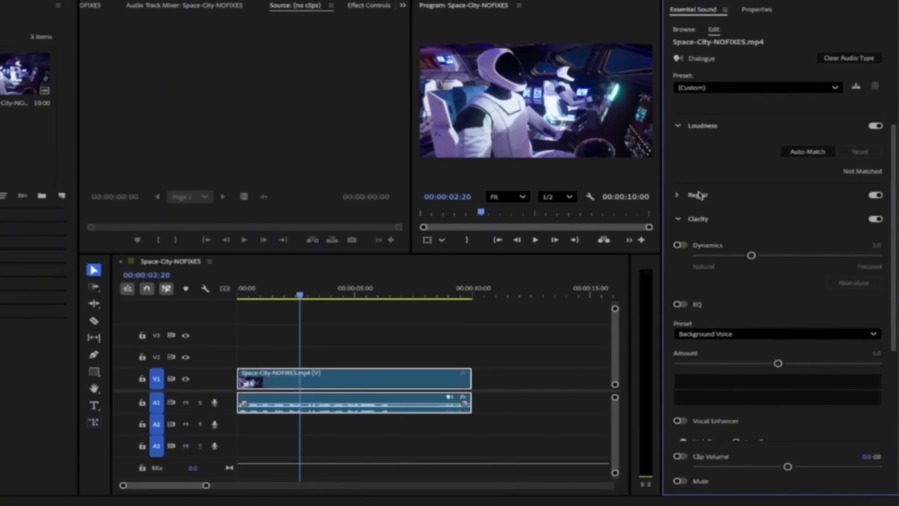
click(698, 197)
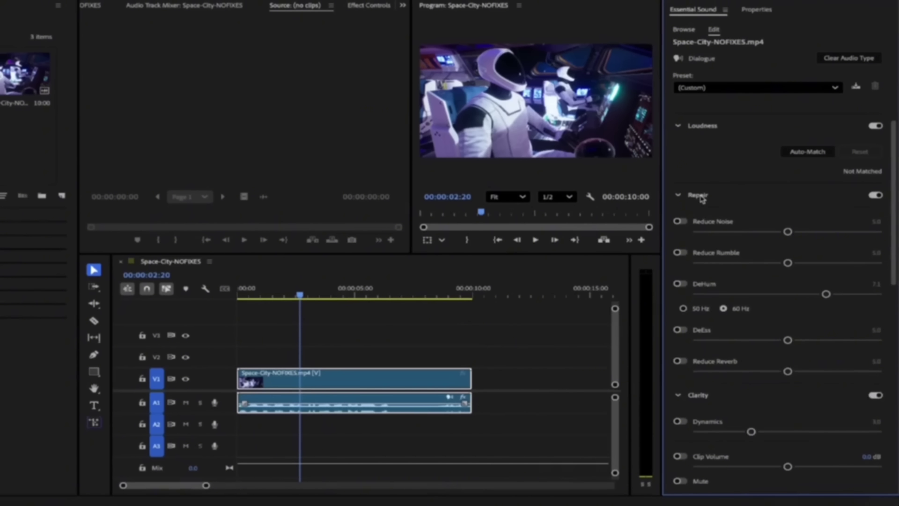
click(699, 196)
click(699, 197)
click(787, 233)
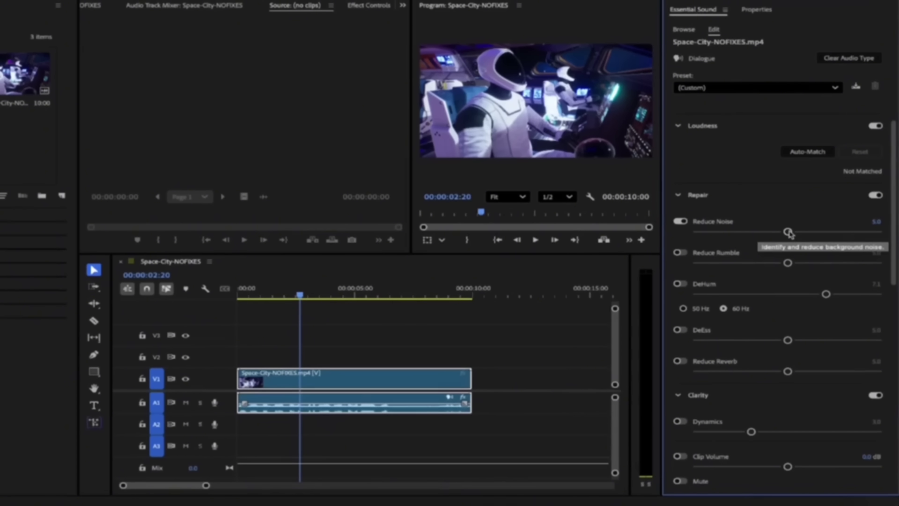
drag(787, 232, 833, 233)
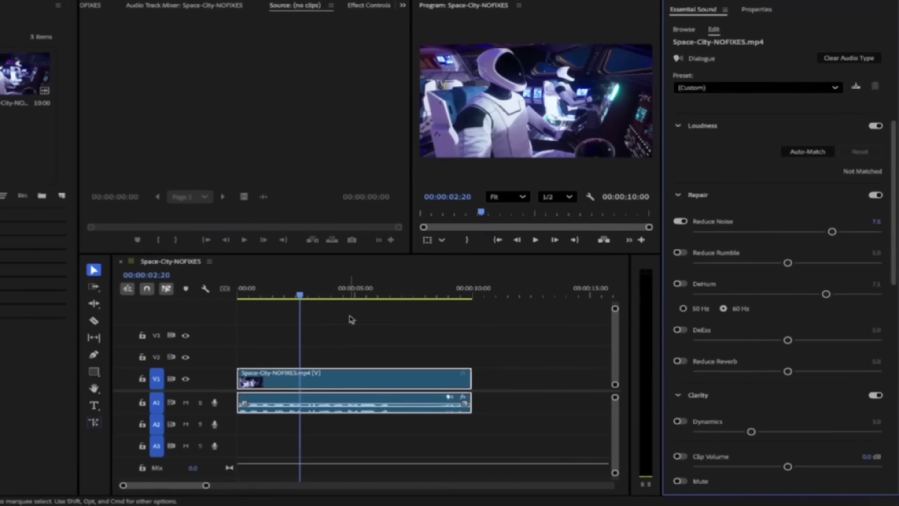
Play the sequence from the clip start to hear the noise reduction
drag(300, 298, 201, 292)
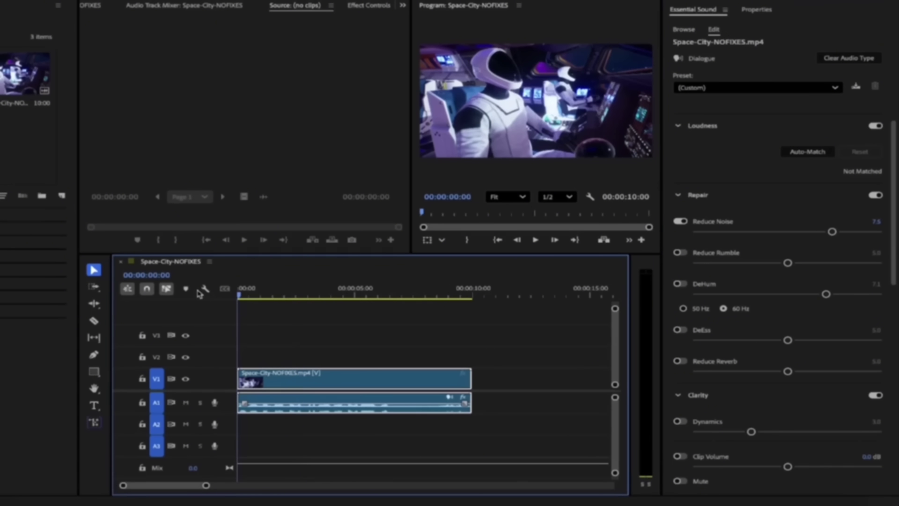
key(space)
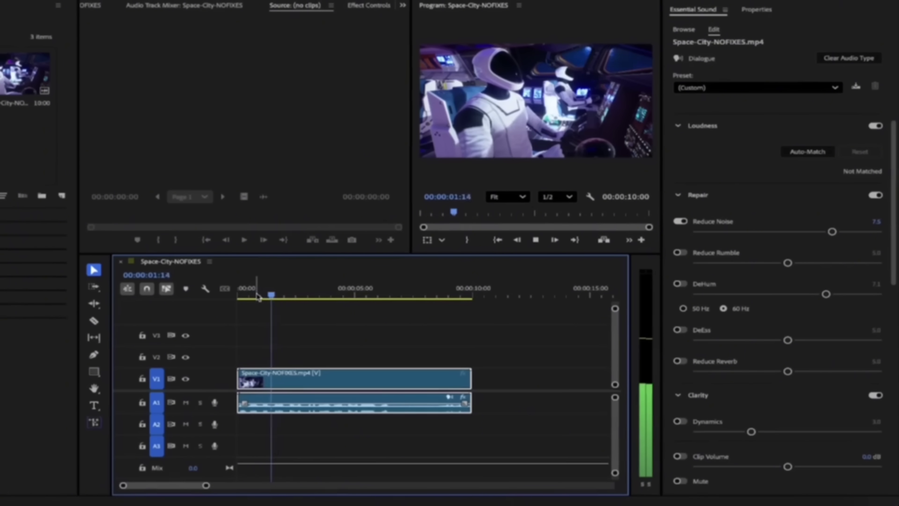
key(space)
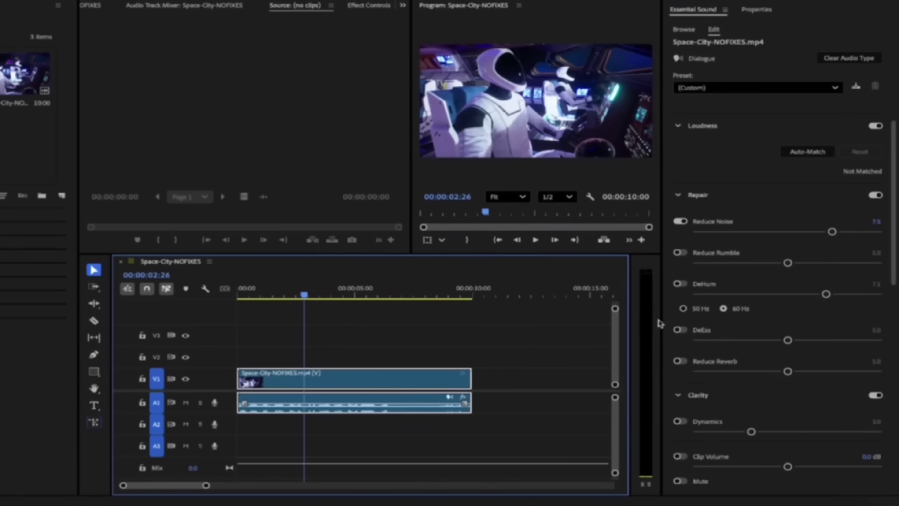
Enable DeHum alongside Reduce Noise, adjust its amount, and play from near the start
click(826, 293)
drag(828, 295, 833, 294)
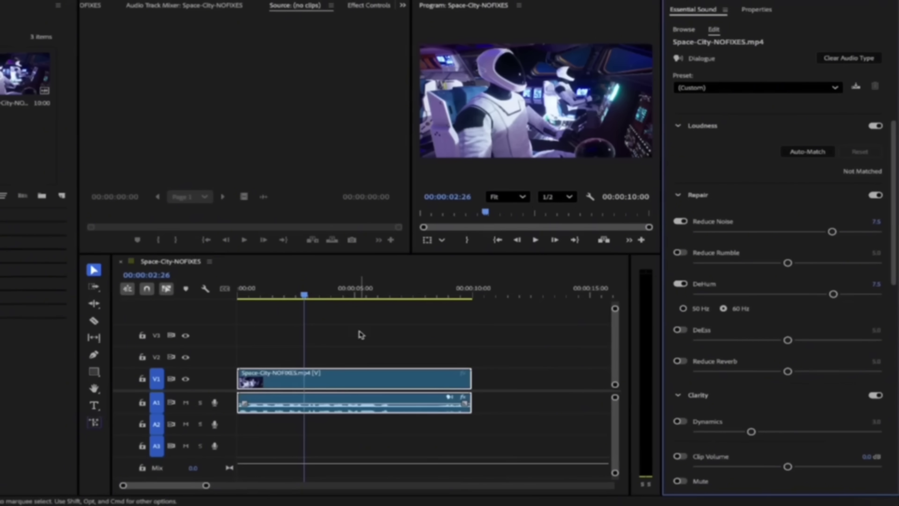
click(295, 299)
key(space)
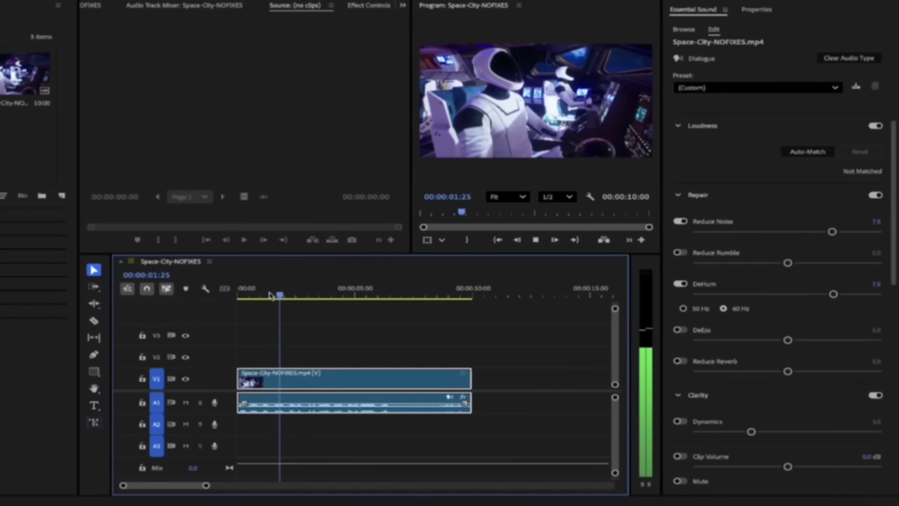
key(space)
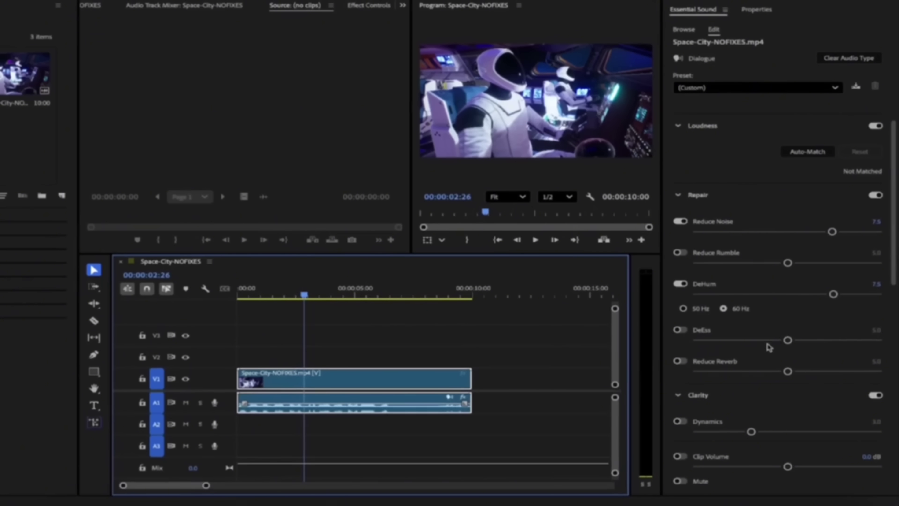
scroll(769, 348, down, 2)
scroll(769, 348, down, 2)
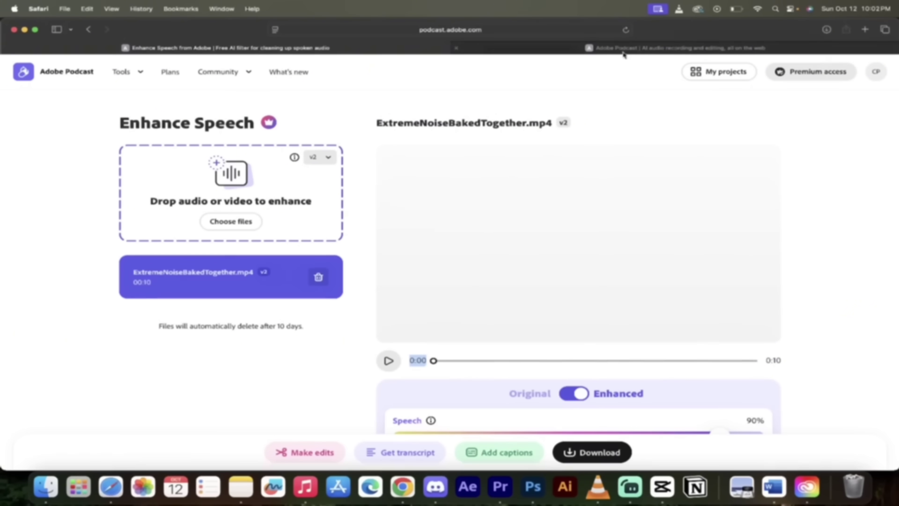
Launch the Enhance Speech tool from the Adobe Podcast home page
click(639, 49)
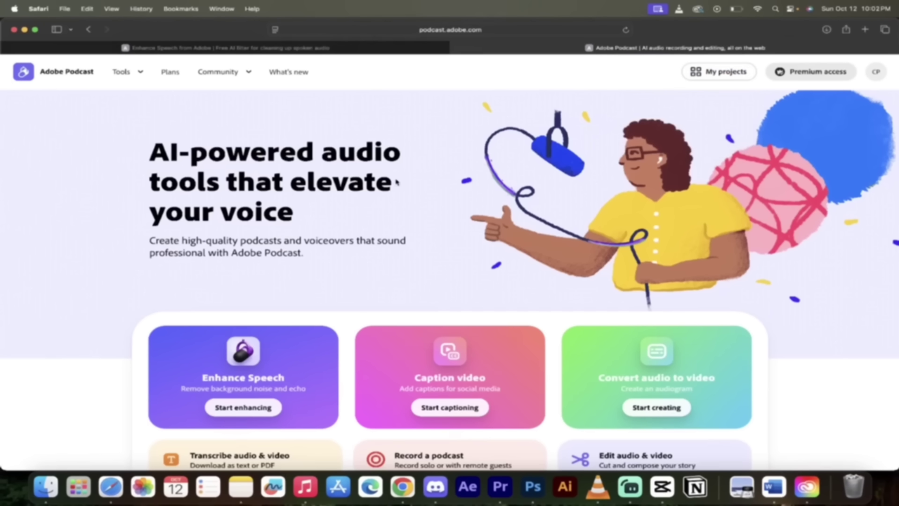
scroll(218, 275, down, 5)
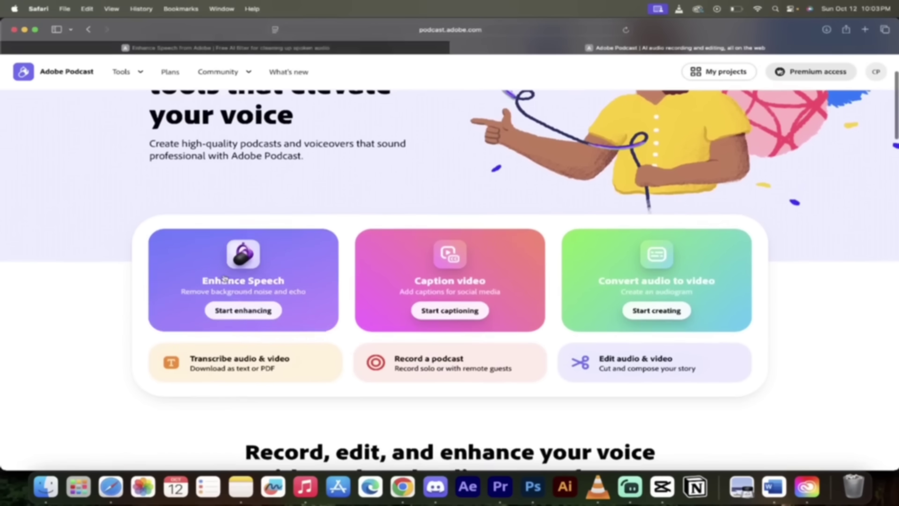
click(273, 289)
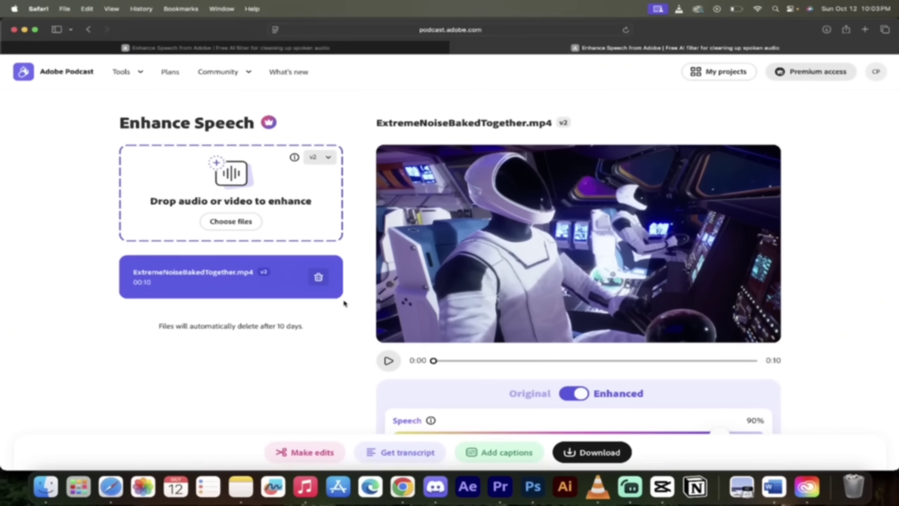
Preview the enhanced ExtremeNoiseBakedTogether.mp4 to 0:03 at Speech 90%, Background 10%
scroll(346, 311, down, 2)
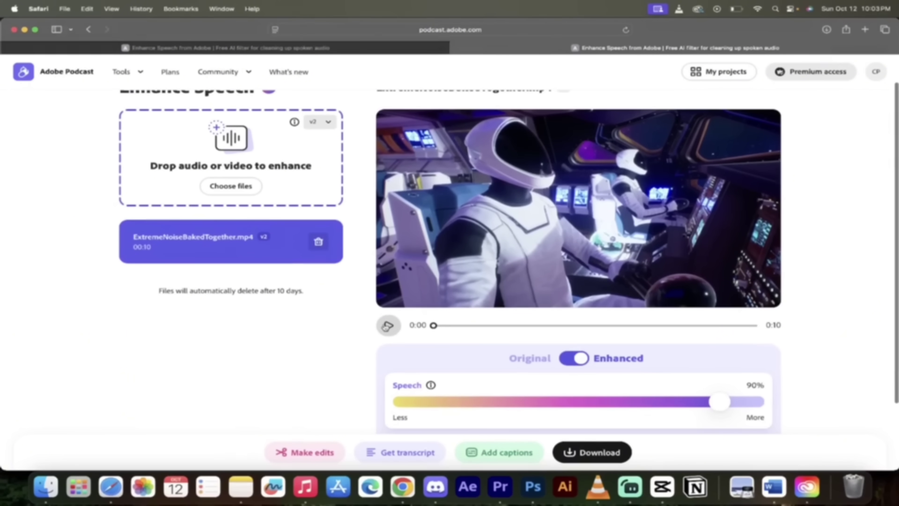
scroll(390, 329, down, 3)
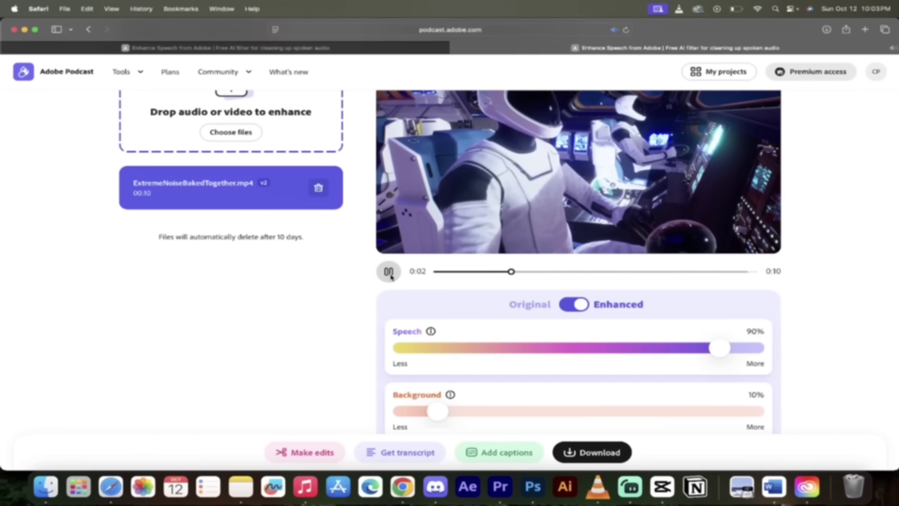
click(389, 272)
scroll(391, 276, up, 4)
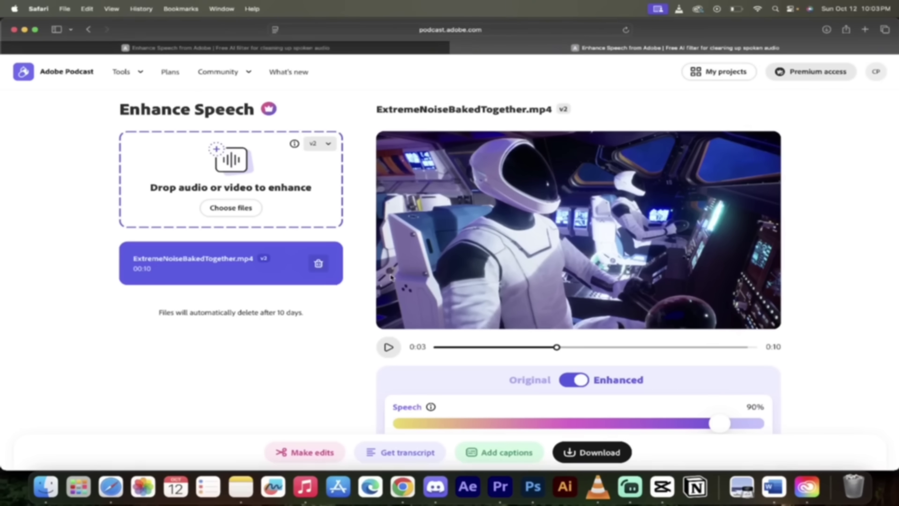
Delete the old clip and drop Space-City-NOFIXES.mp4 from Documents > AI-Audio into Enhance Speech
click(324, 267)
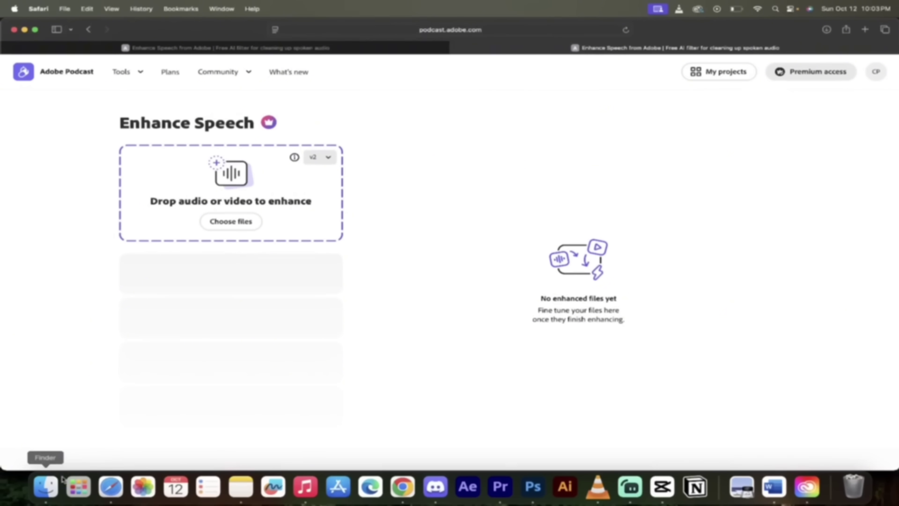
click(46, 486)
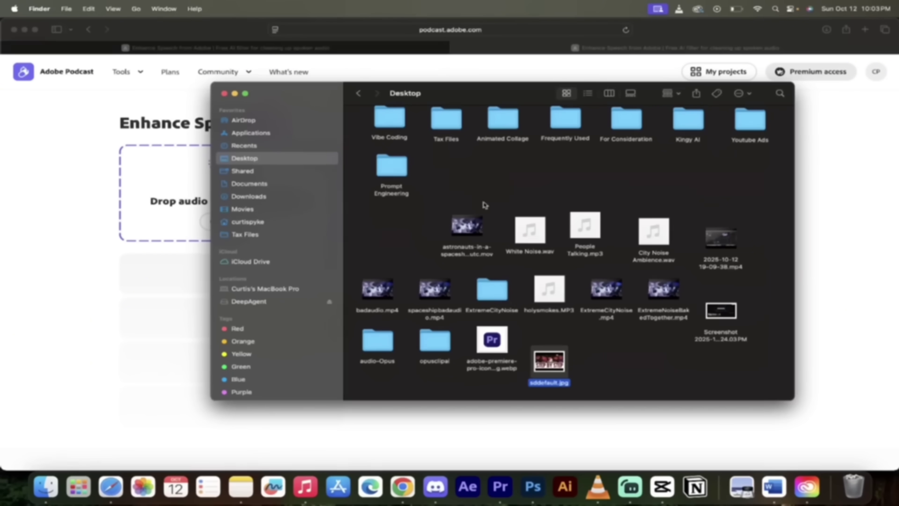
click(256, 184)
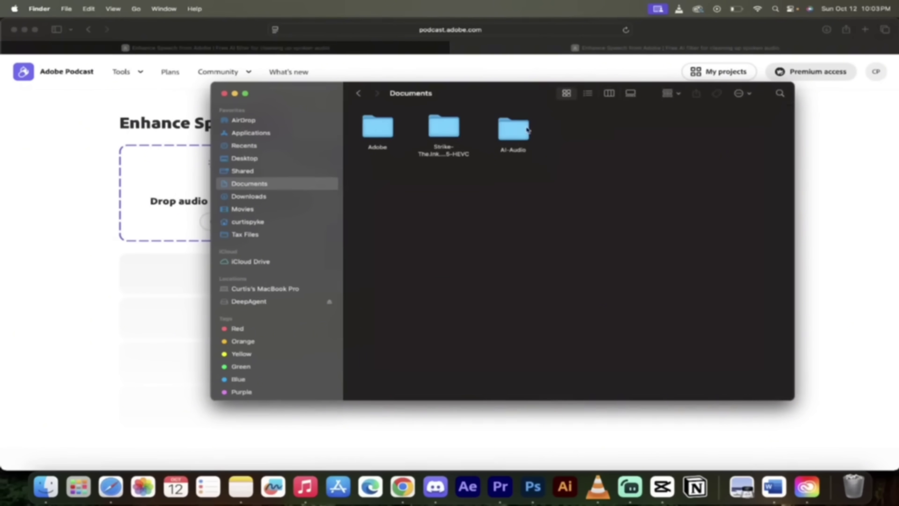
double_click(526, 129)
drag(556, 154, 229, 202)
key(super+Tab)
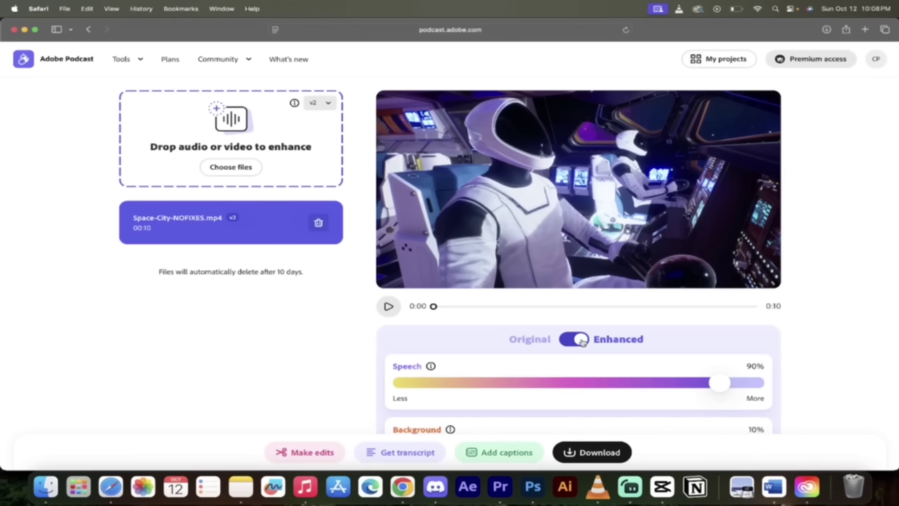
Play the enhanced Space-City-NOFIXES.mp4 to 0:02 with Speech 90% and Background 10%
scroll(847, 353, down, 3)
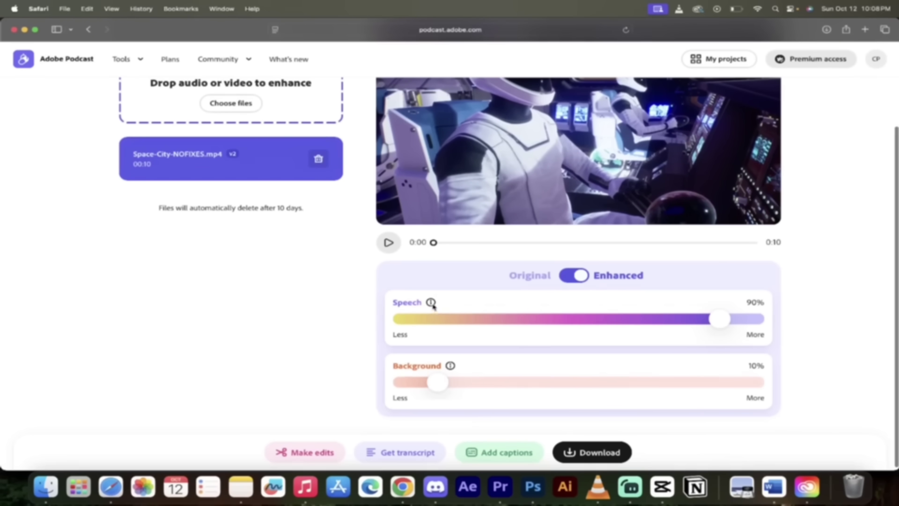
mouse_move(431, 302)
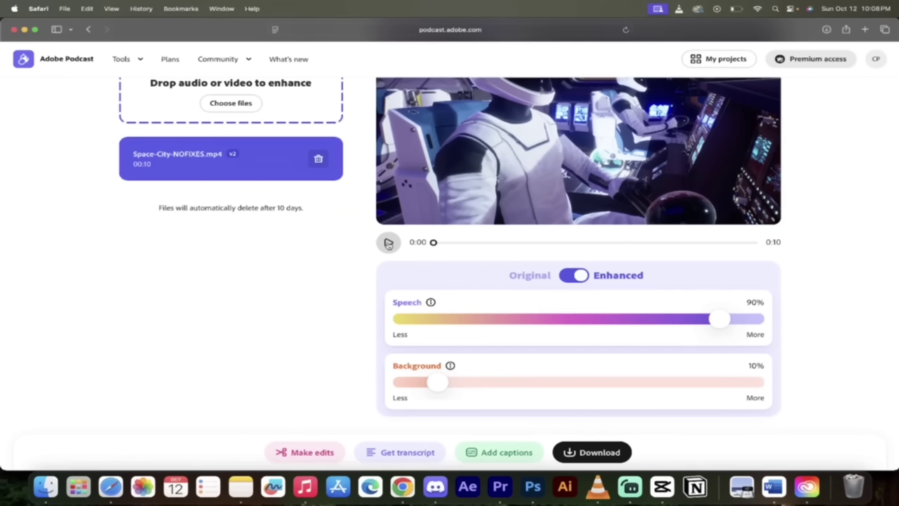
click(389, 243)
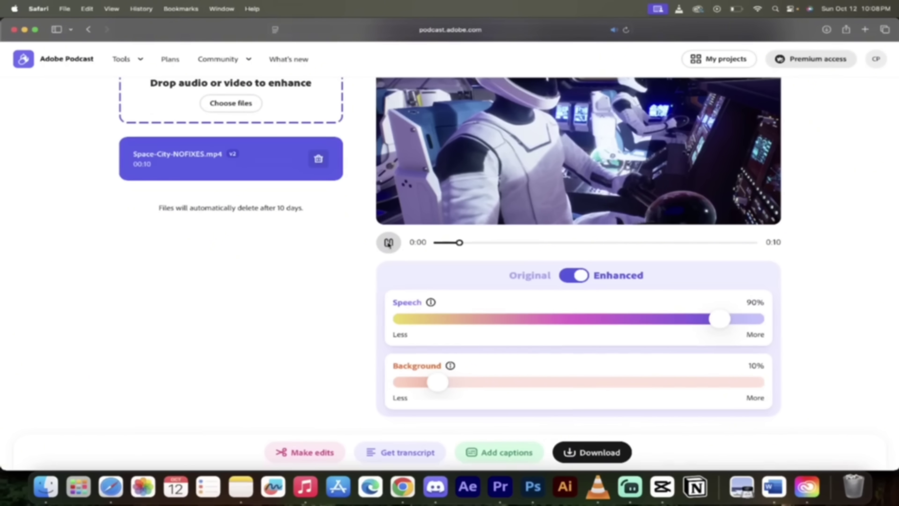
click(389, 243)
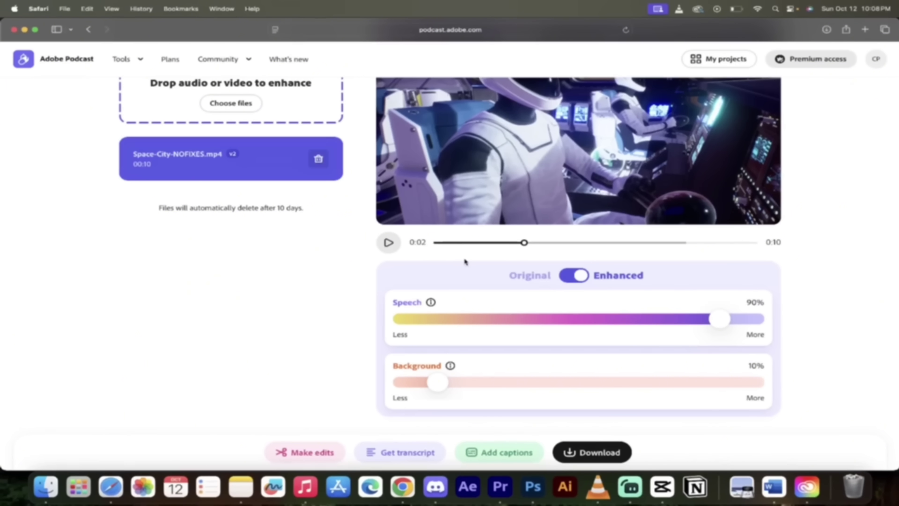
Drop the Background slider to 0% and replay Space-City-NOFIXES.mp4 to 0:02
drag(439, 382, 400, 383)
scroll(383, 336, up, 2)
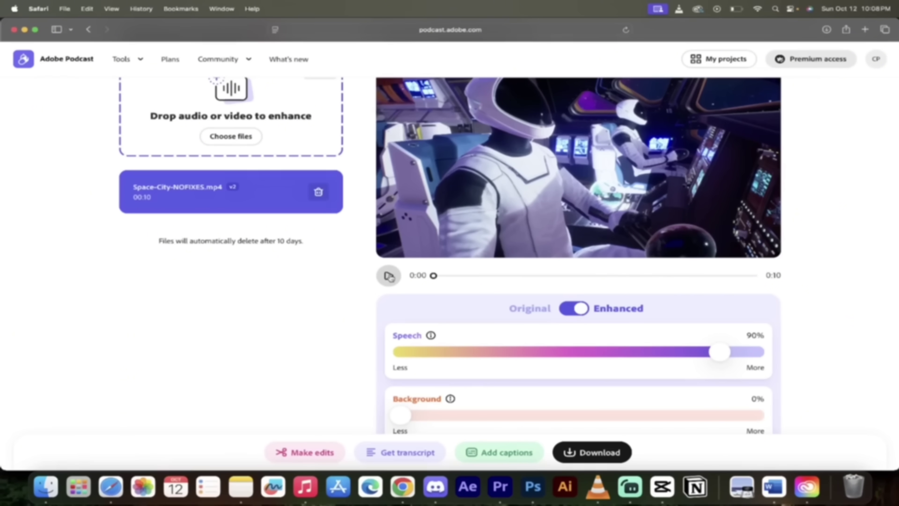
click(389, 275)
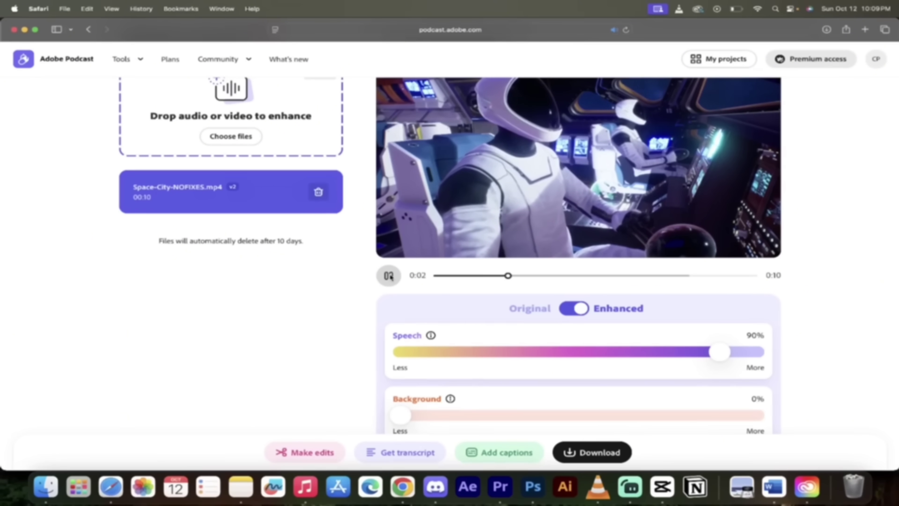
click(388, 276)
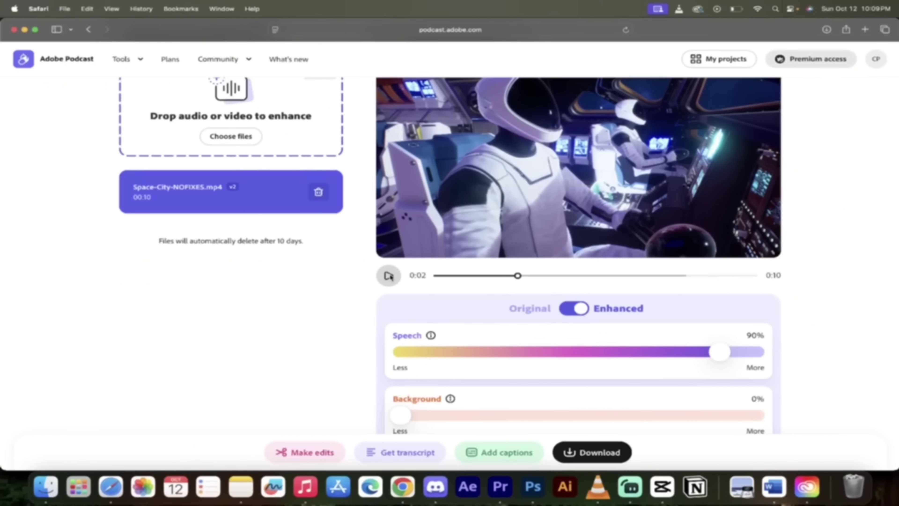